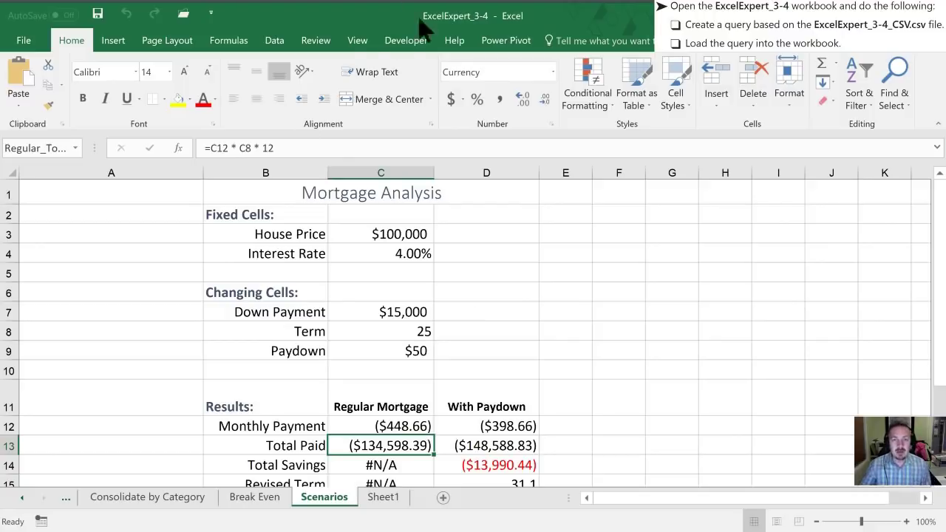
- Create a query from the ExcelExpert_3-4_CSV text file in the Objective3 folder
click(275, 41)
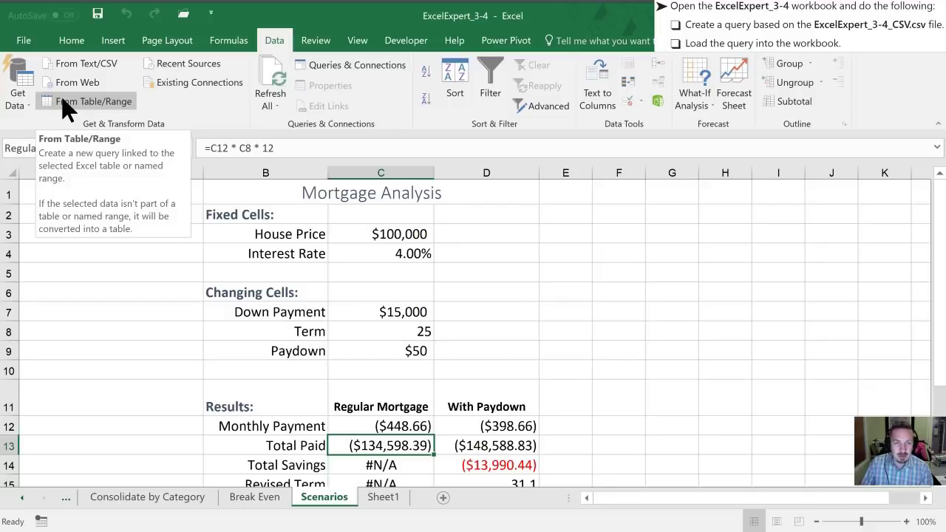
click(71, 63)
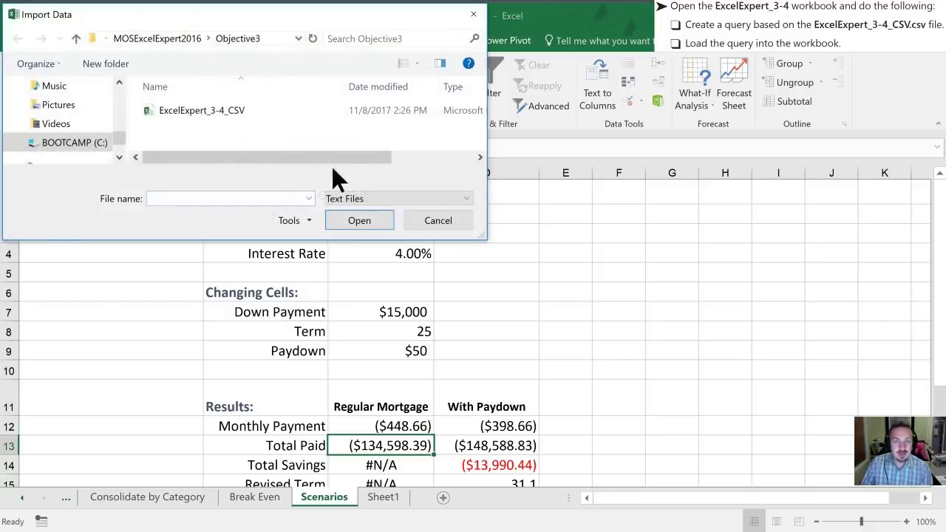
drag(210, 16, 494, 198)
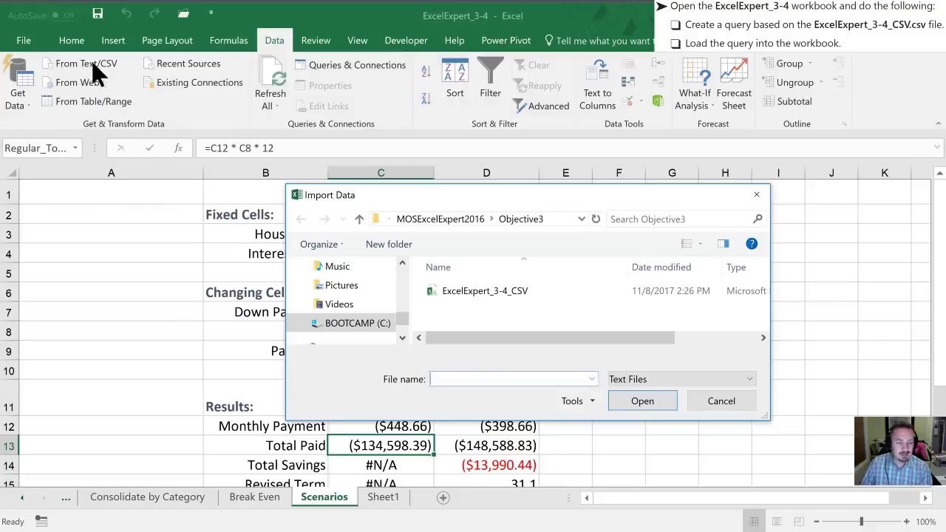
drag(444, 195, 225, 131)
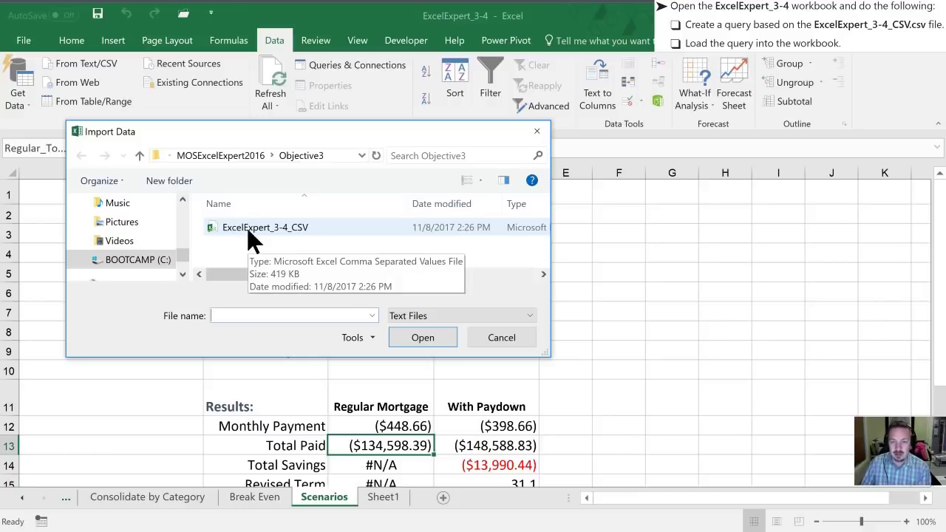
double_click(213, 226)
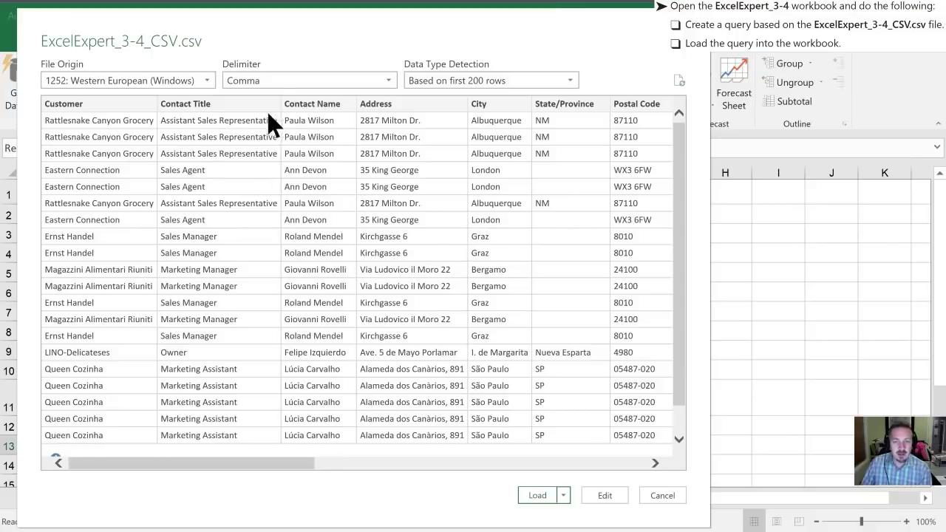
- Choose Comma as the import delimiter, load the query into the workbook and close the queries pane
click(388, 77)
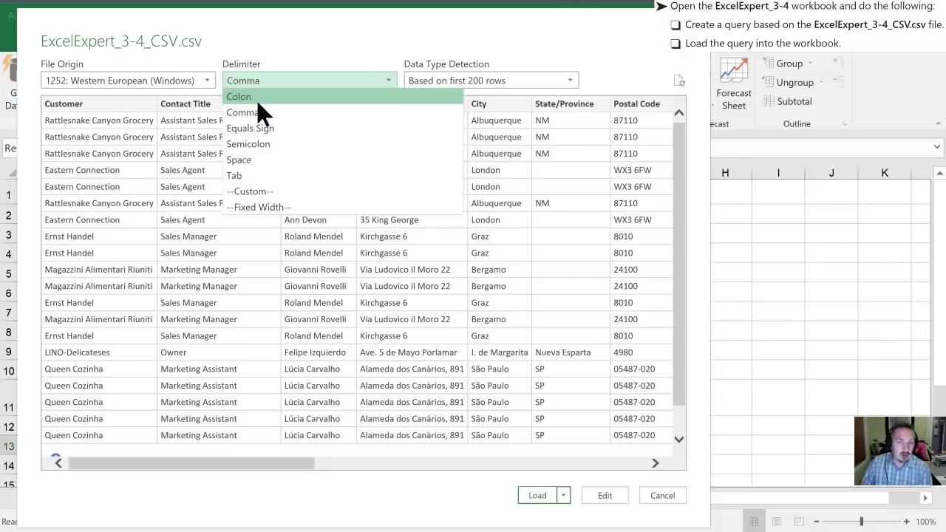
click(258, 118)
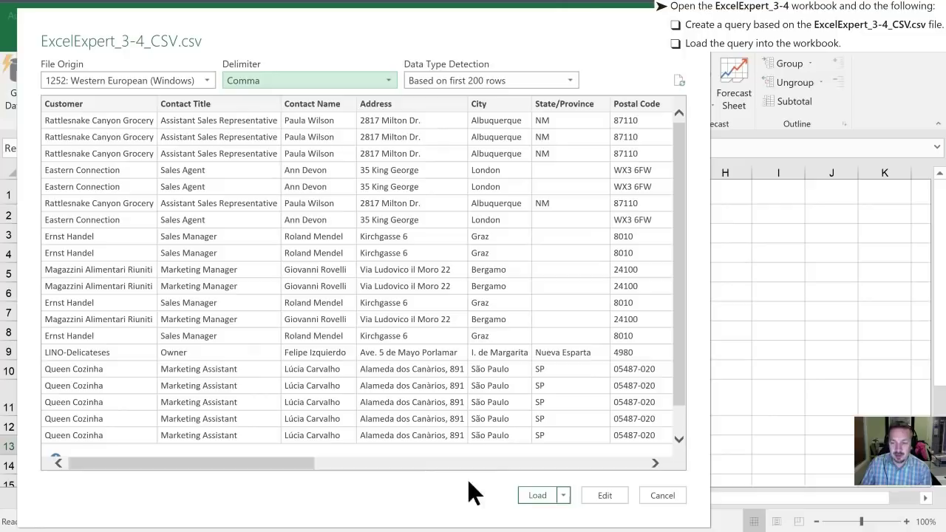
click(540, 496)
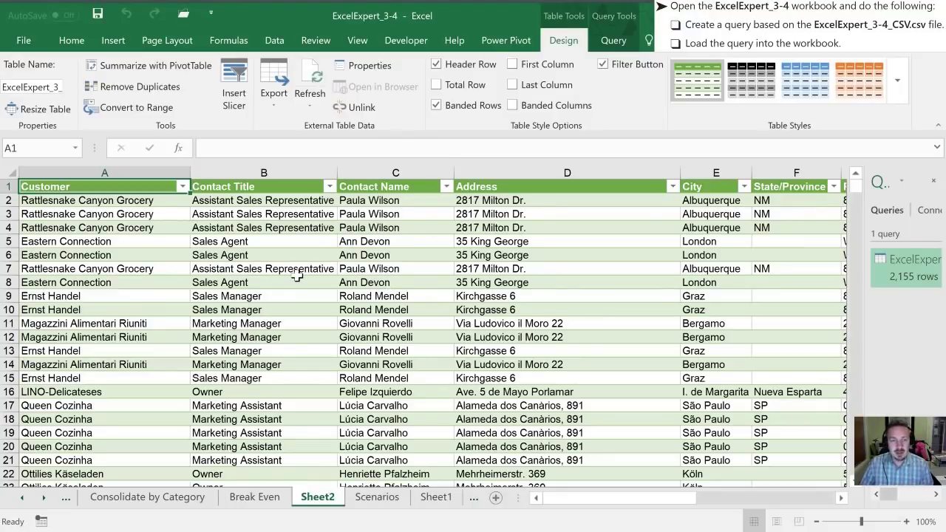
drag(586, 497, 555, 488)
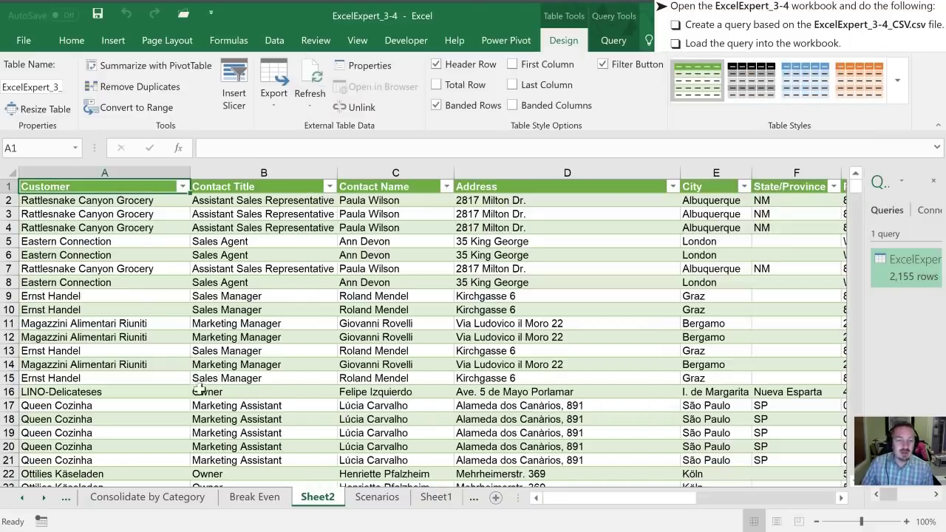
click(933, 180)
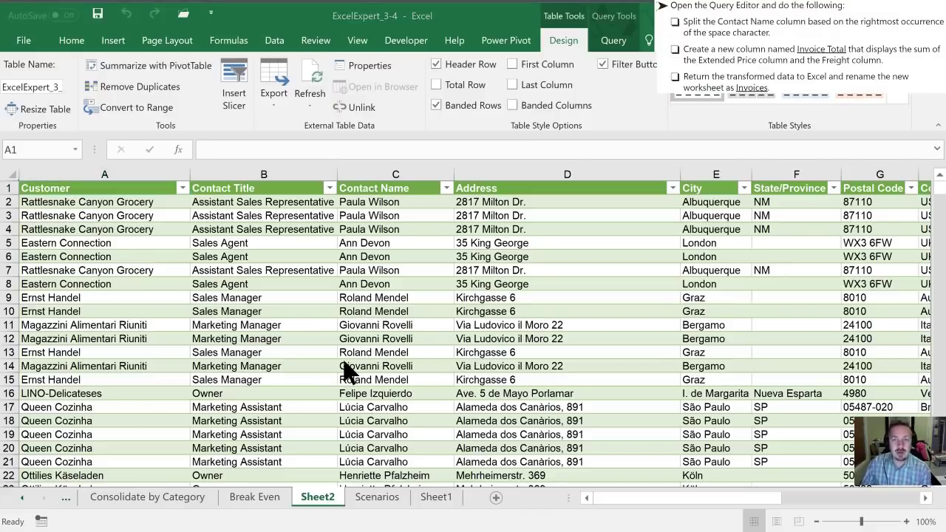
- Show the workbook's queries and open the ExcelExpert_3-4_CSV query in the Query Editor
click(71, 40)
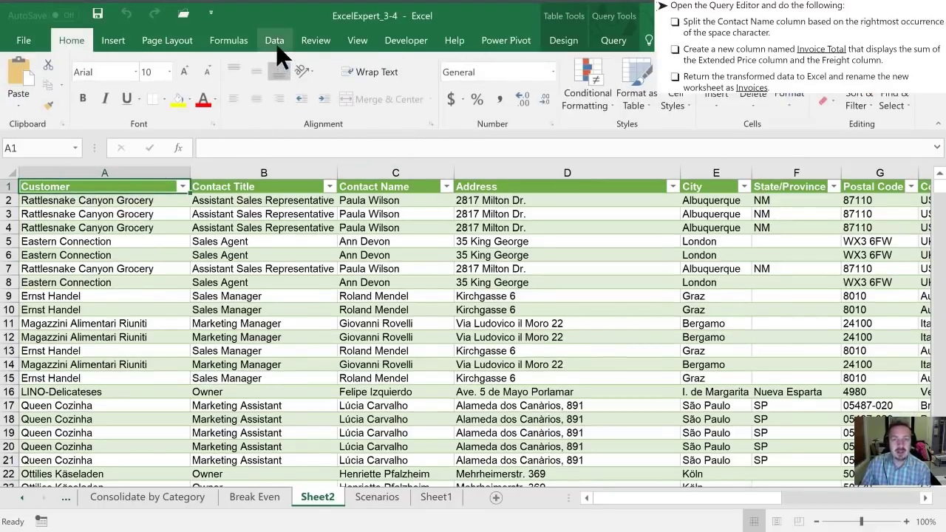
click(275, 42)
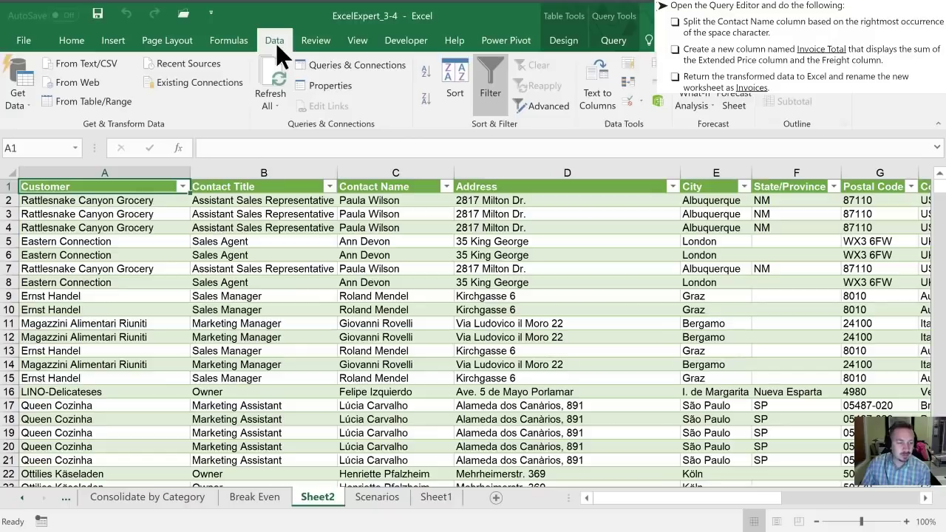
click(353, 71)
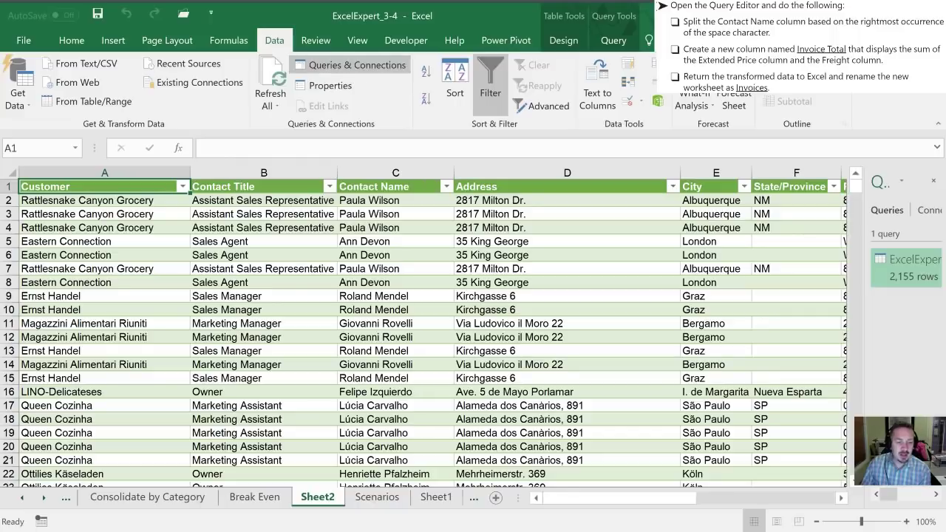
mouse_move(897, 262)
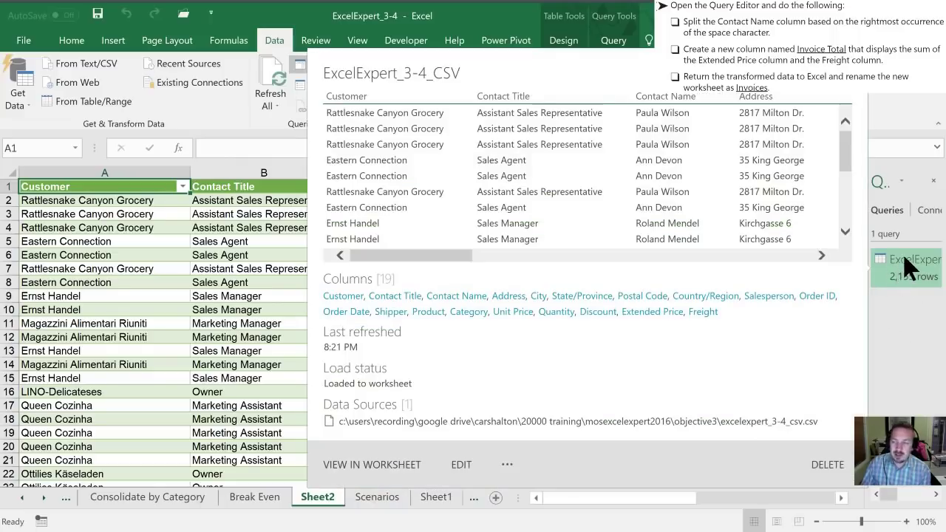
double_click(904, 258)
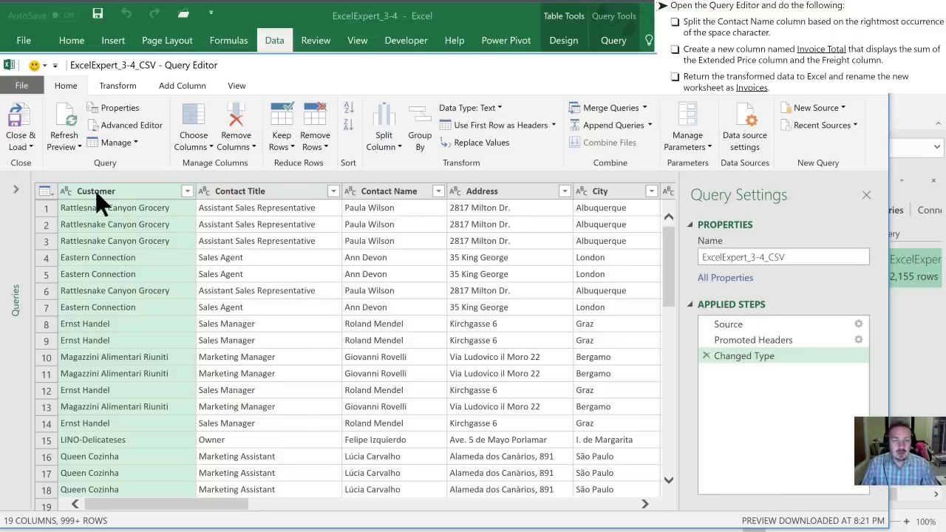
- Split the Contact Name column by the Space delimiter at the right-most occurrence
click(389, 191)
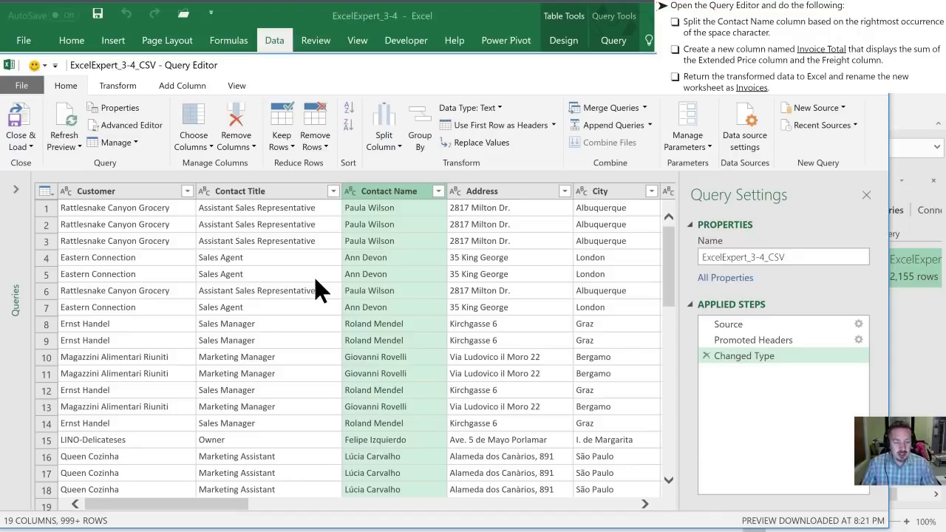
click(119, 87)
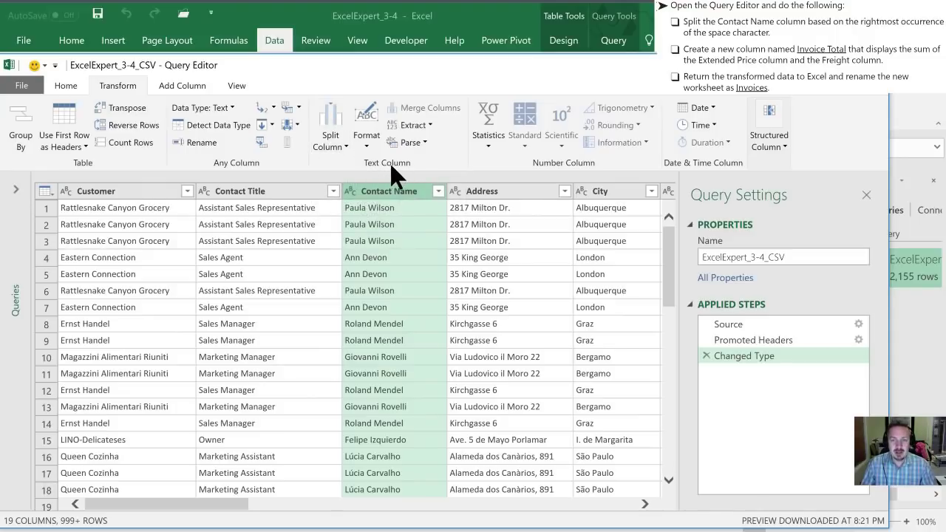
click(330, 124)
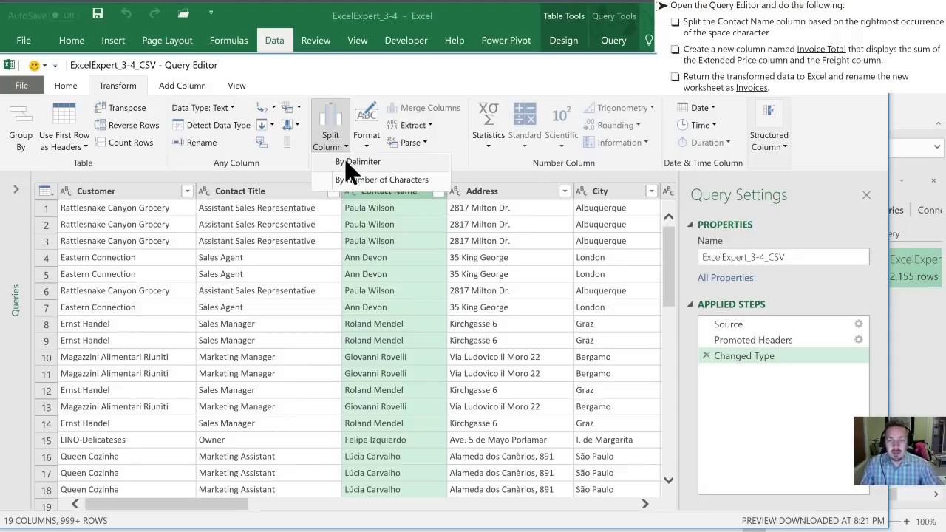
click(345, 161)
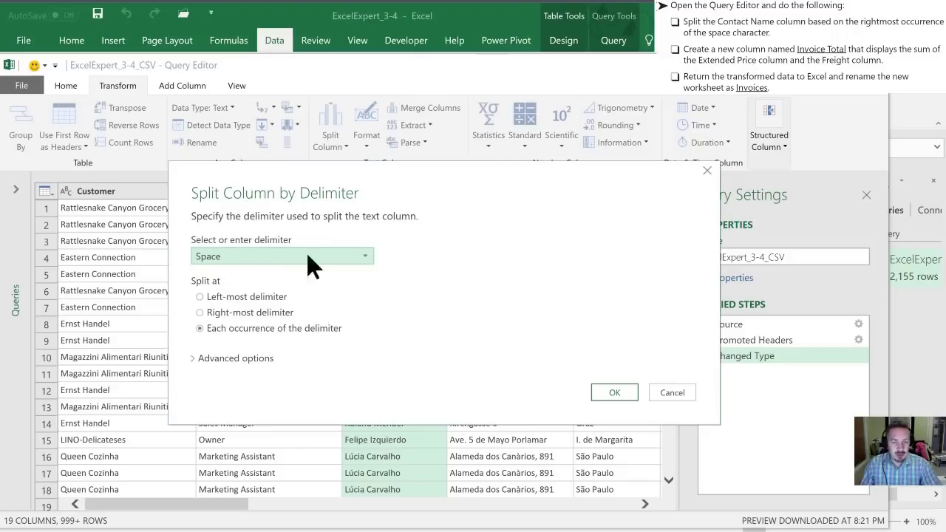
click(366, 254)
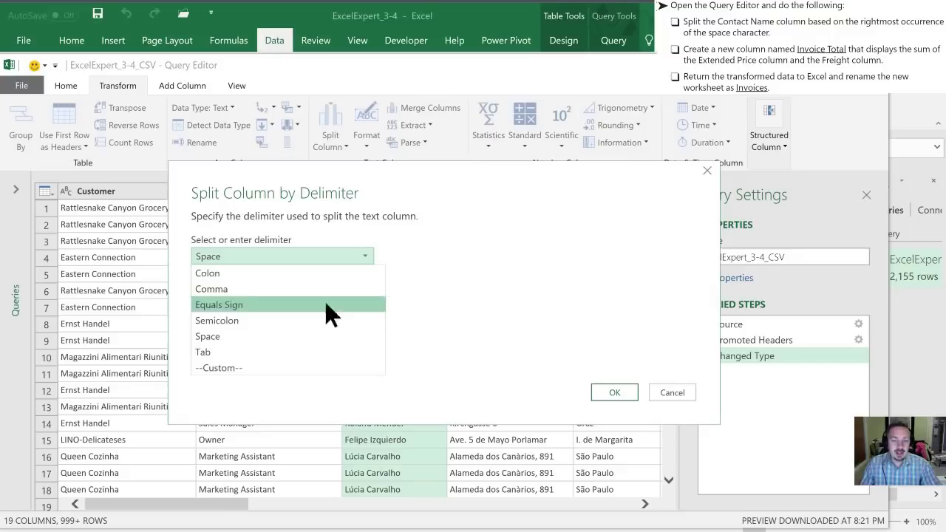
click(214, 335)
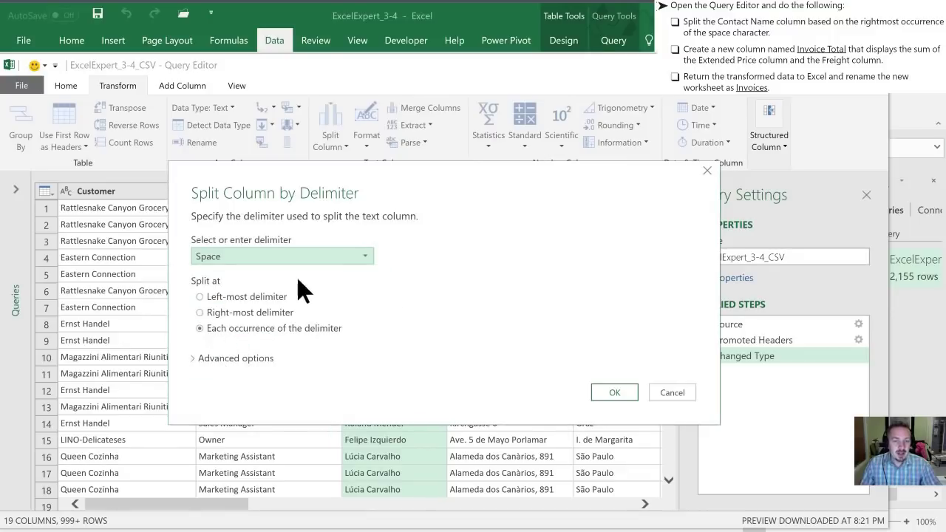
click(198, 312)
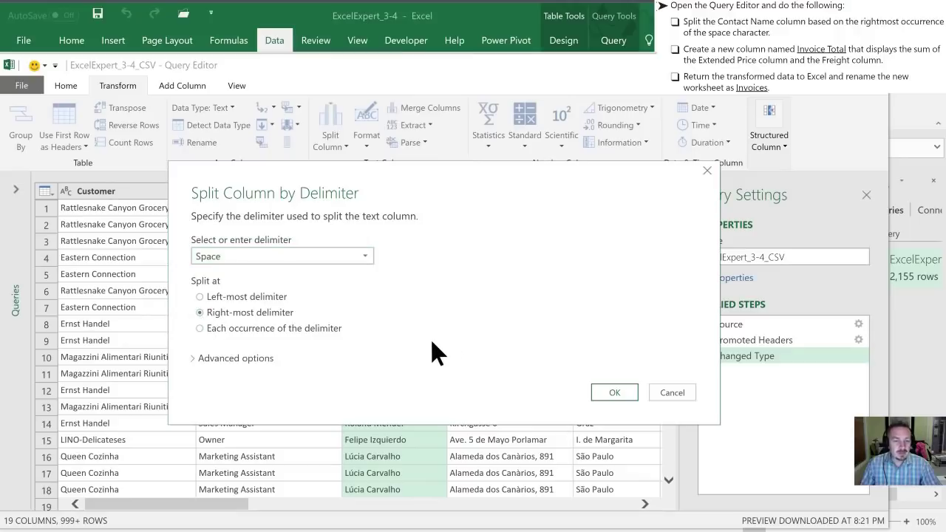
click(612, 389)
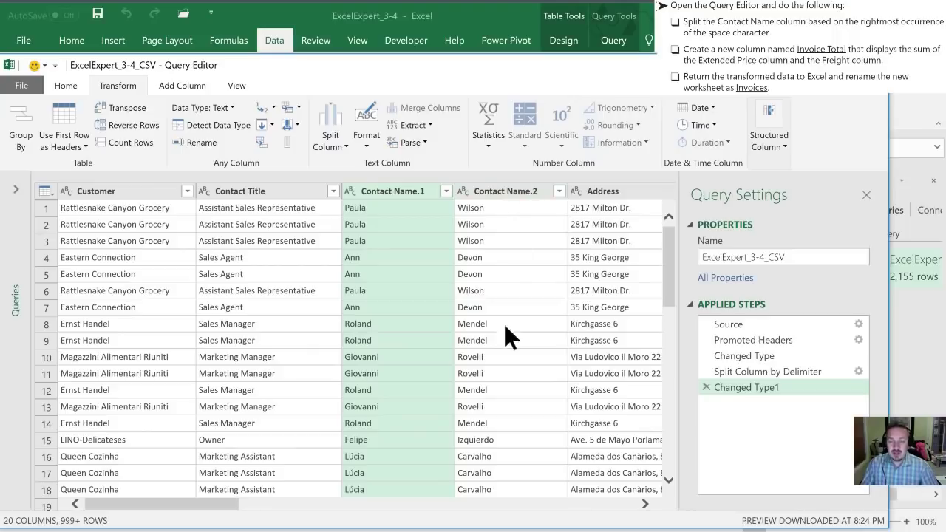
- Start a new custom column in the query and name it Invoice Total
drag(198, 505, 563, 525)
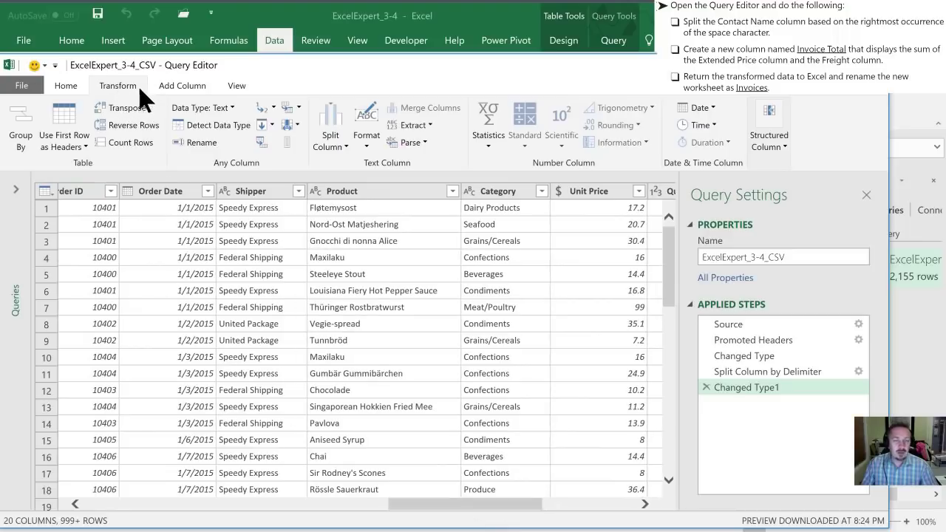
click(178, 86)
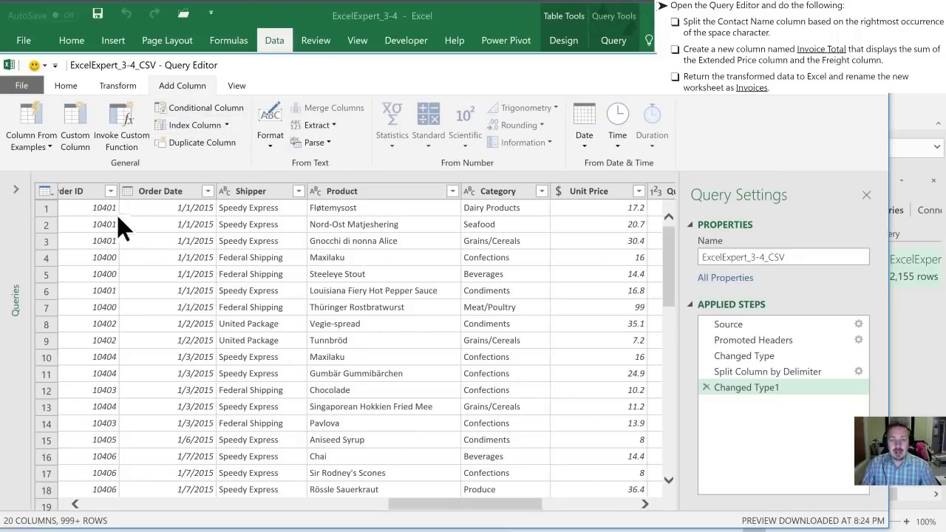
click(76, 122)
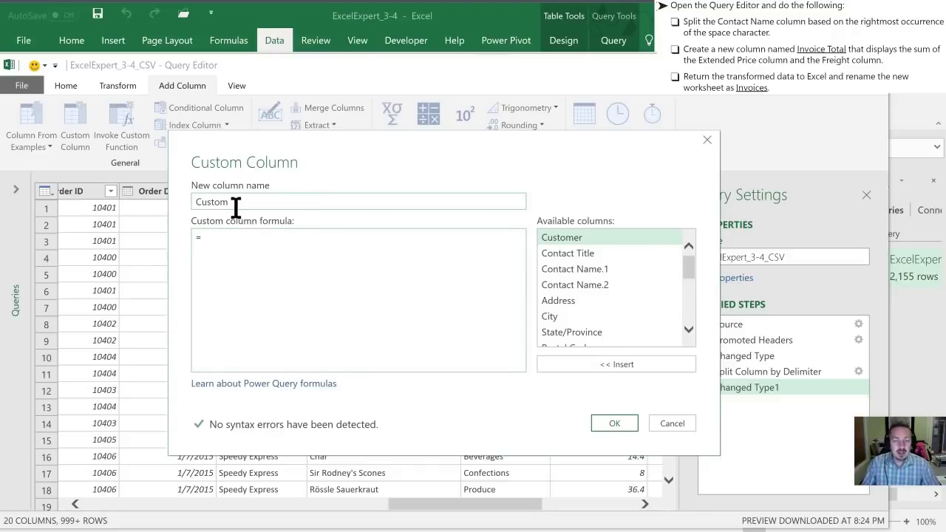
drag(241, 202, 190, 200)
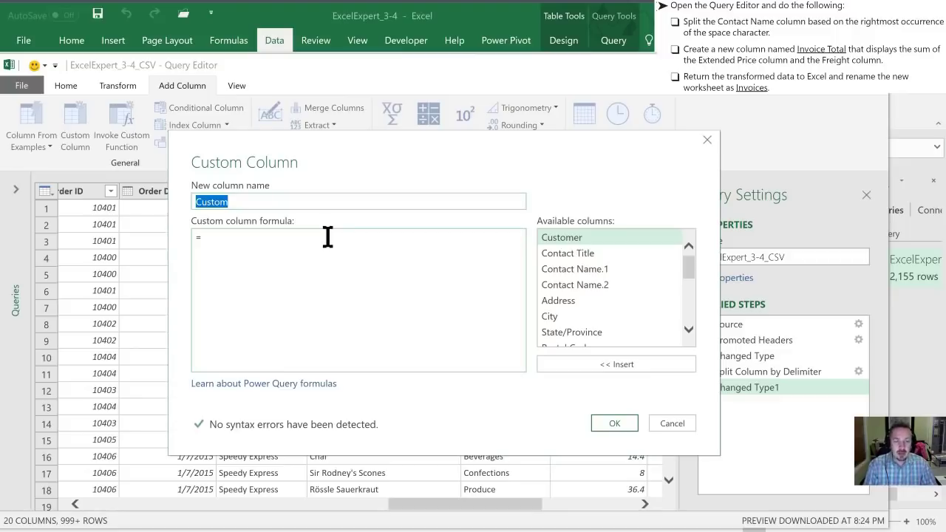
text(I)
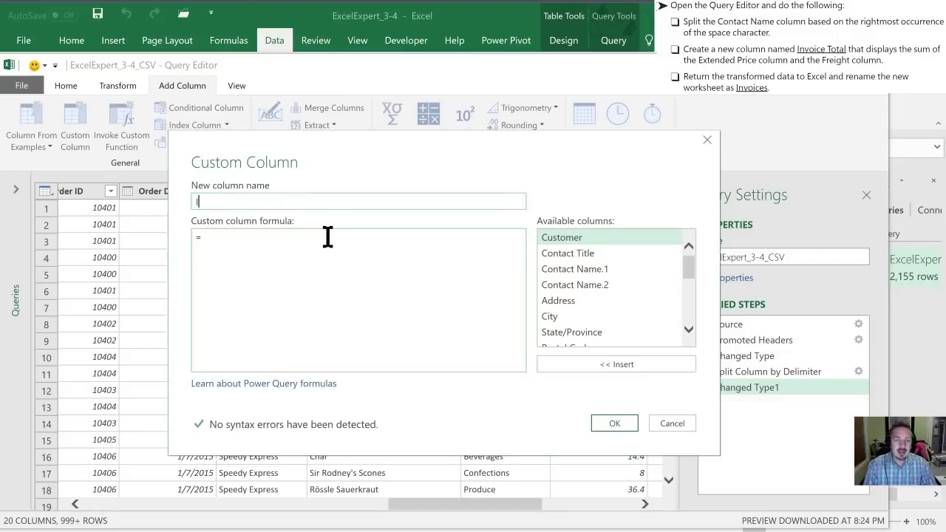
text(nvace)
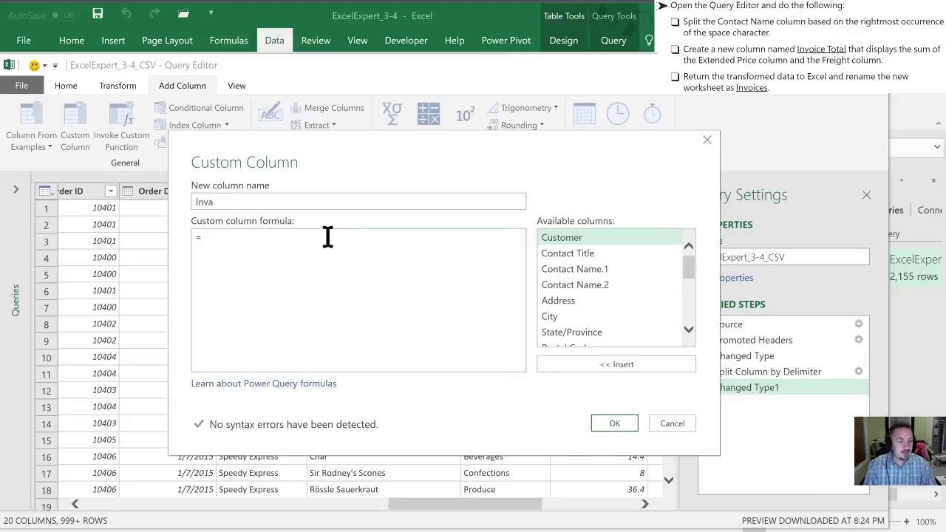
key(BackSpace)
key(BackSpace)
key(BackSpace)
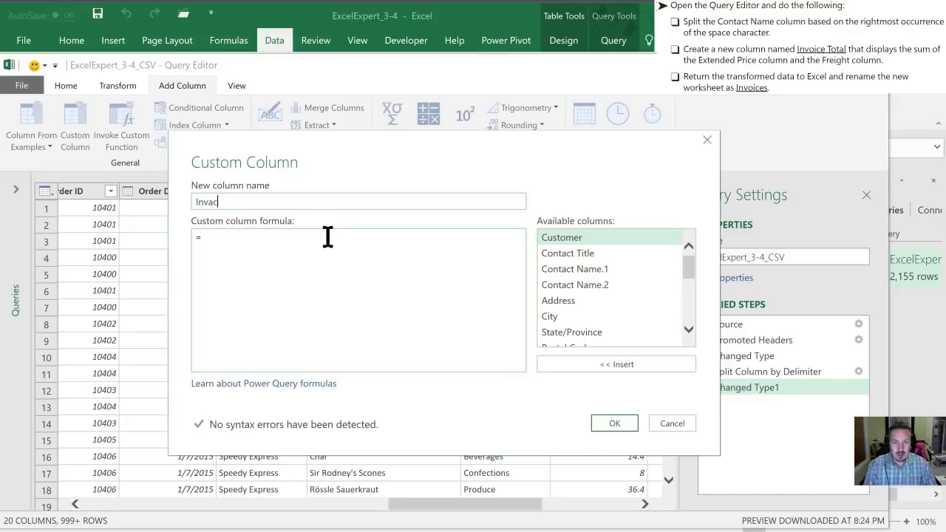
text(oice)
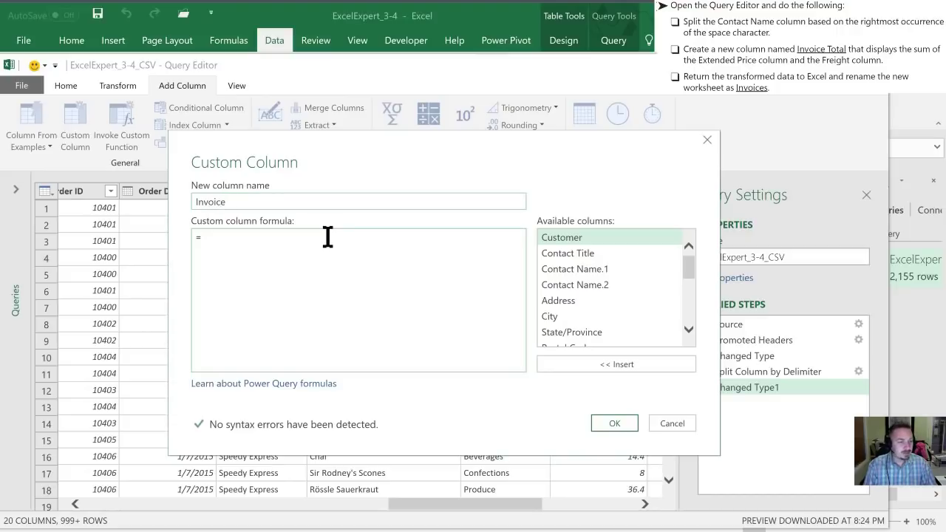
text( TOota)
key(BackSpace)
key(BackSpace)
key(BackSpace)
key(BackSpace)
text(ota)
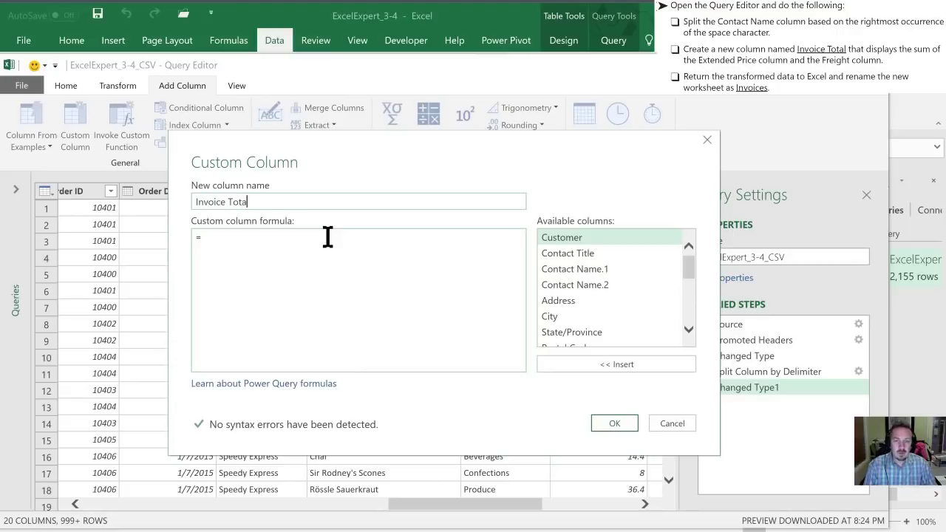
text(l)
- Define the Invoice Total custom column as [Extended Price]+[Freight] and add it to the query
click(226, 241)
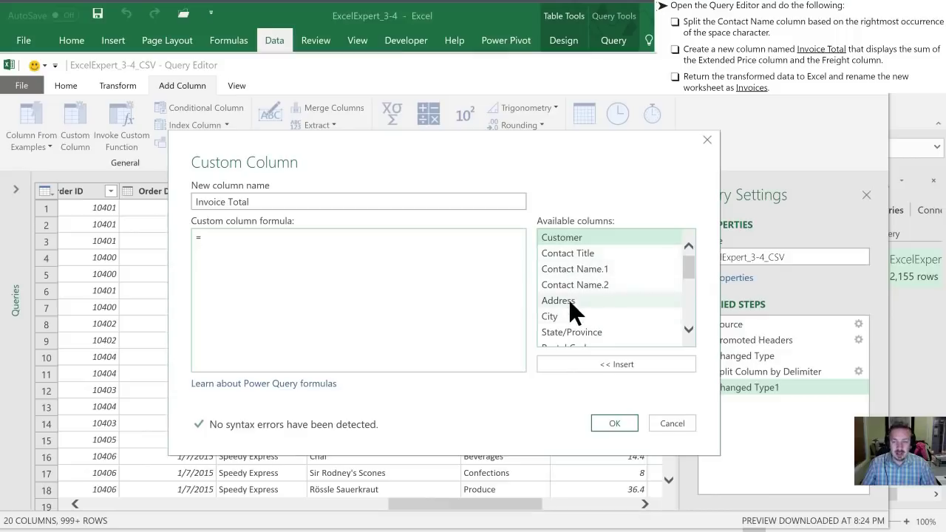
drag(687, 271, 694, 323)
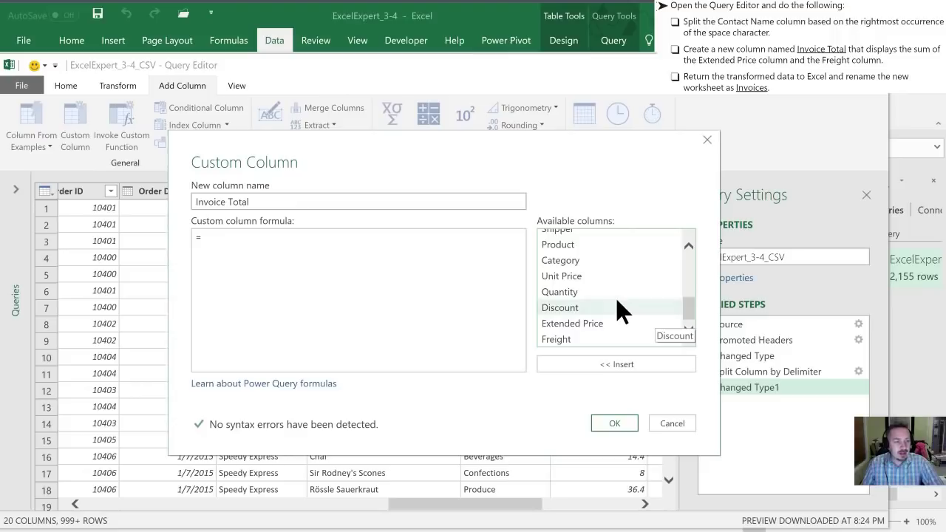
double_click(558, 325)
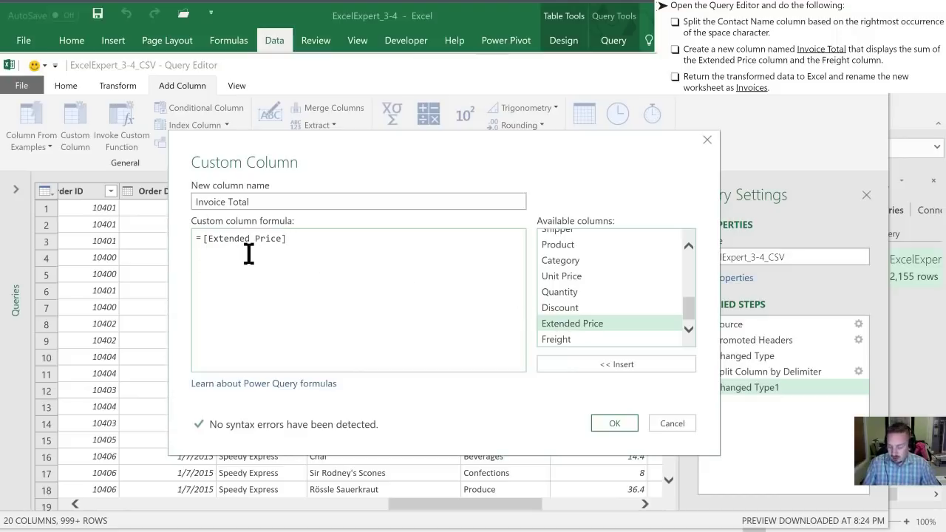
text(+)
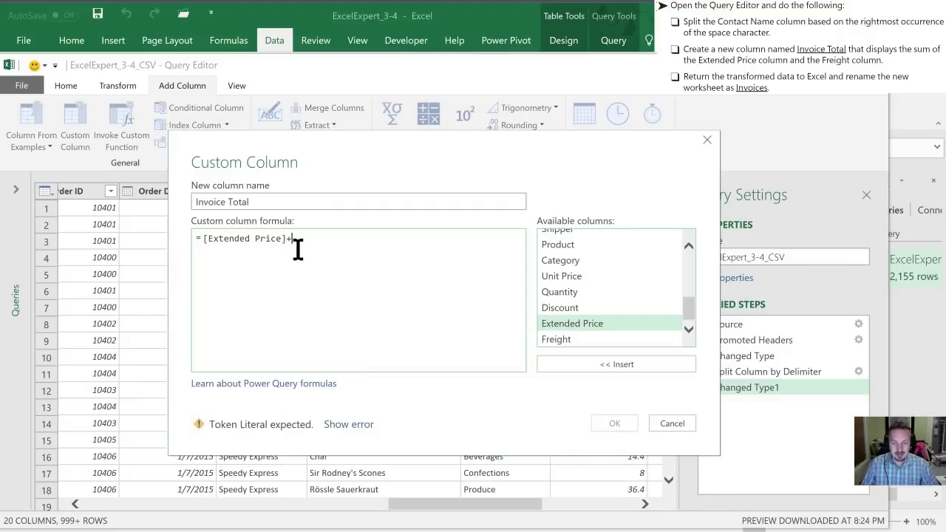
click(561, 341)
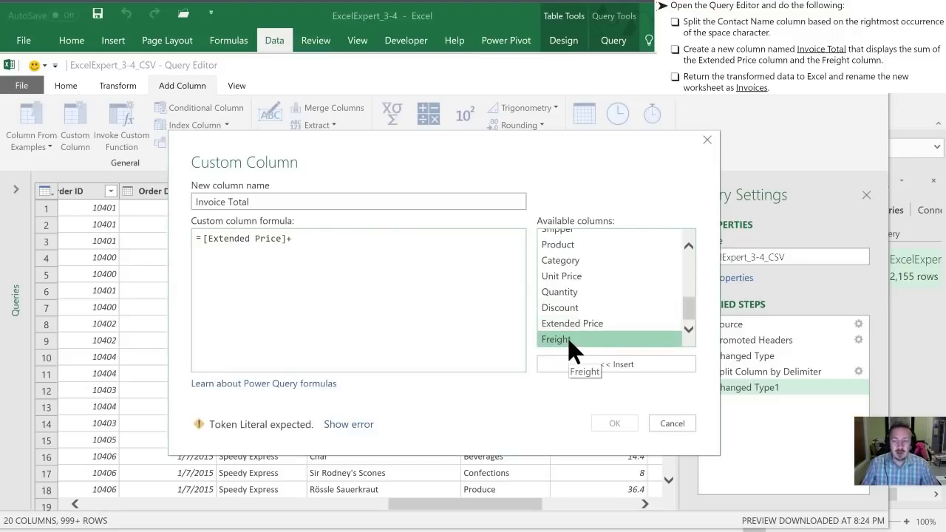
click(614, 362)
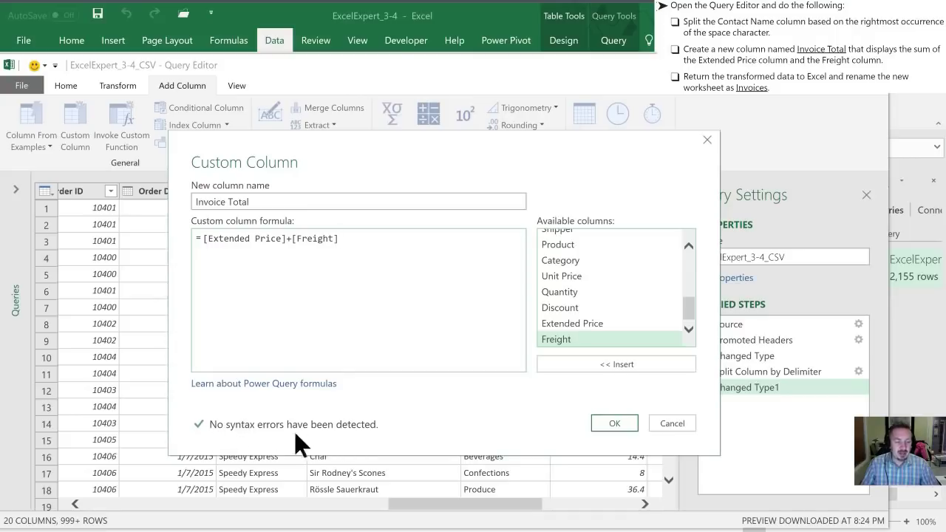
click(611, 422)
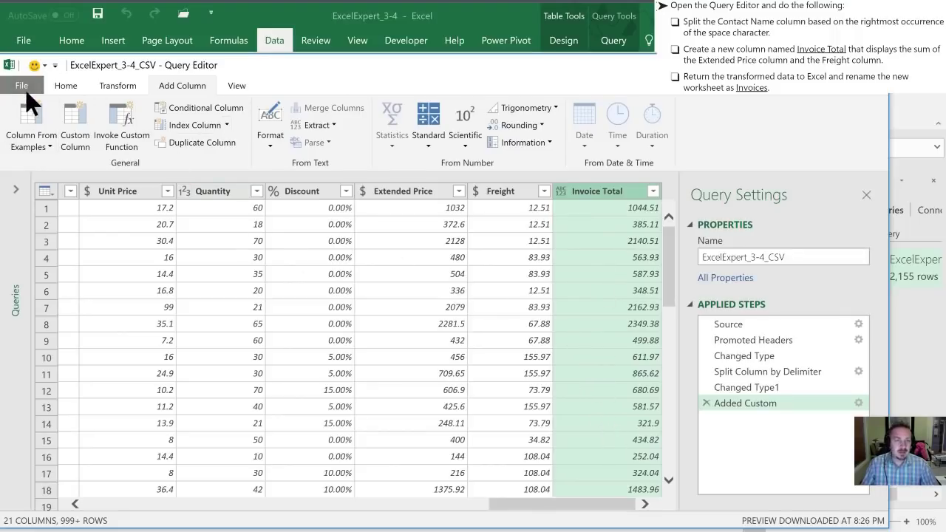
- Close the Query Editor and load the transformed data back into the workbook
click(65, 86)
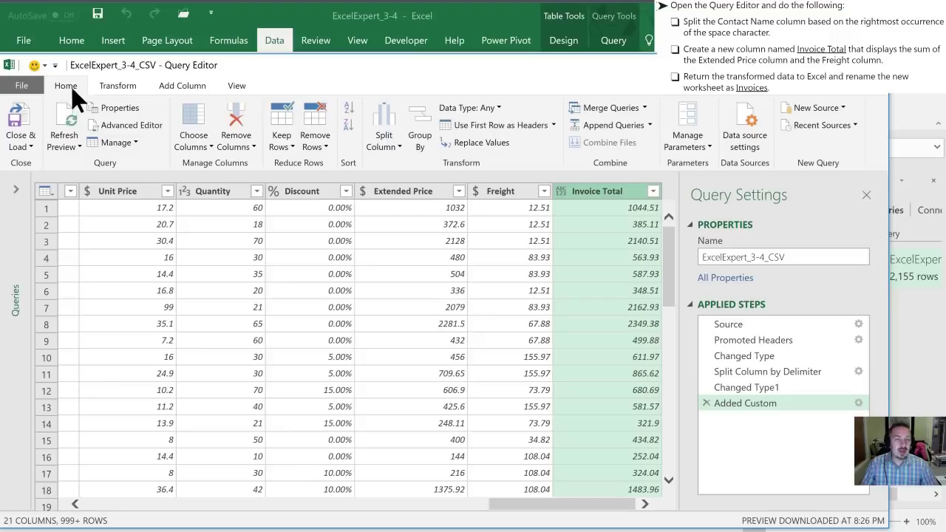
click(20, 147)
click(28, 156)
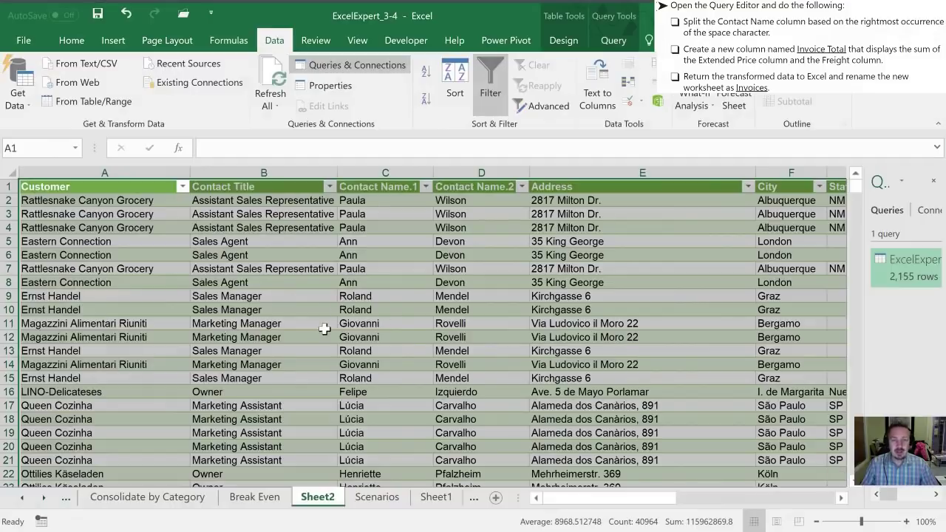
- Examine the split Contact Name columns and the Invoice Total column in the loaded table
click(324, 328)
click(370, 182)
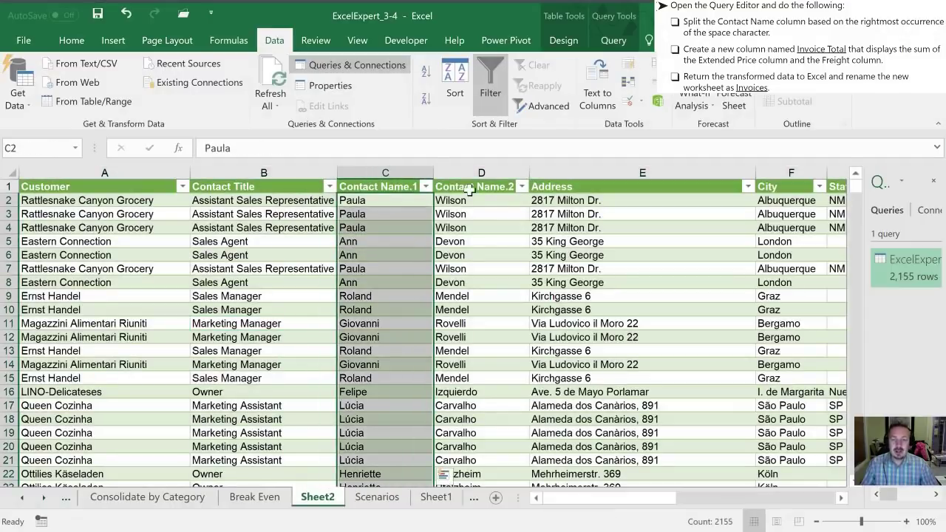
click(469, 190)
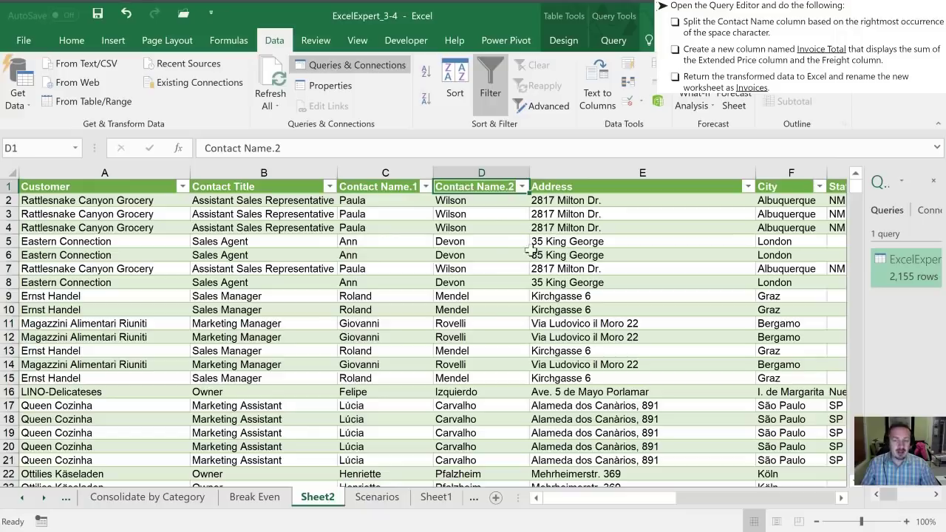
drag(602, 507, 746, 506)
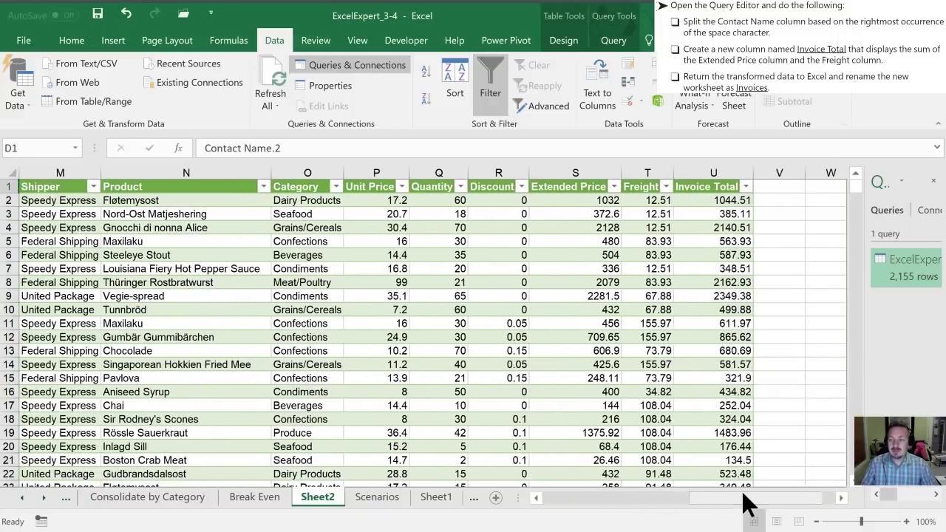
click(699, 214)
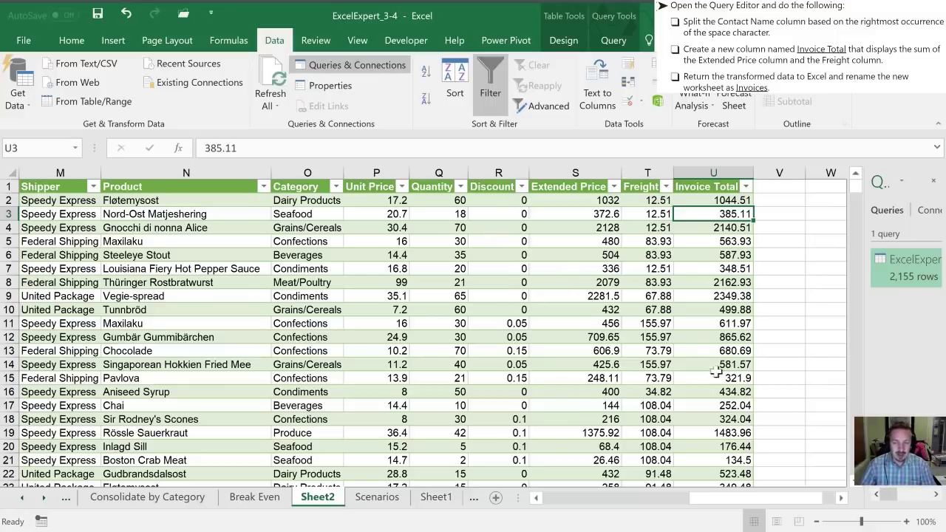
drag(739, 497, 547, 496)
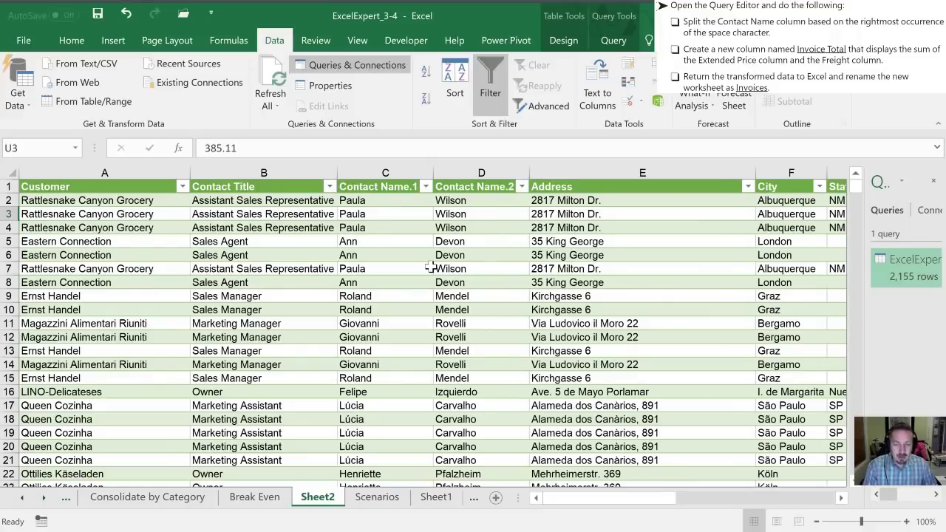
- Rename the worksheet holding the loaded query data as Invoices
key(alt+h)
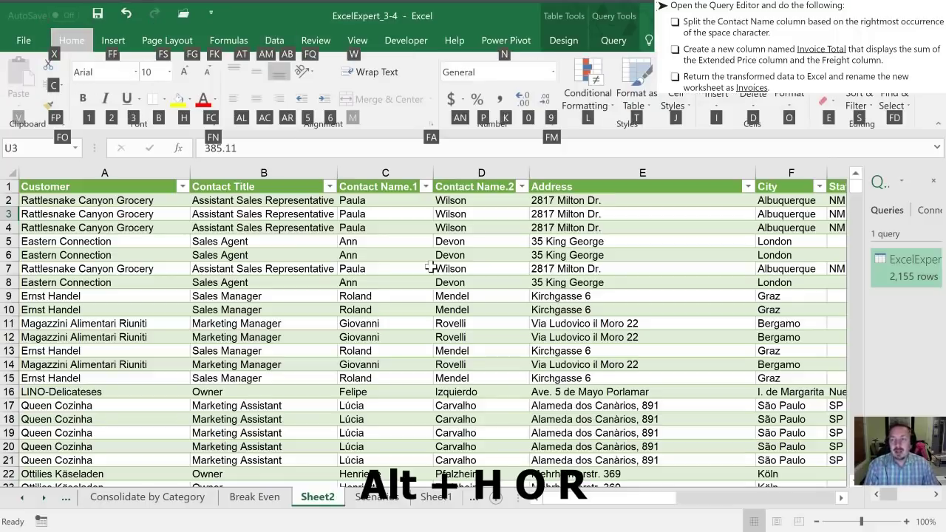
key(o)
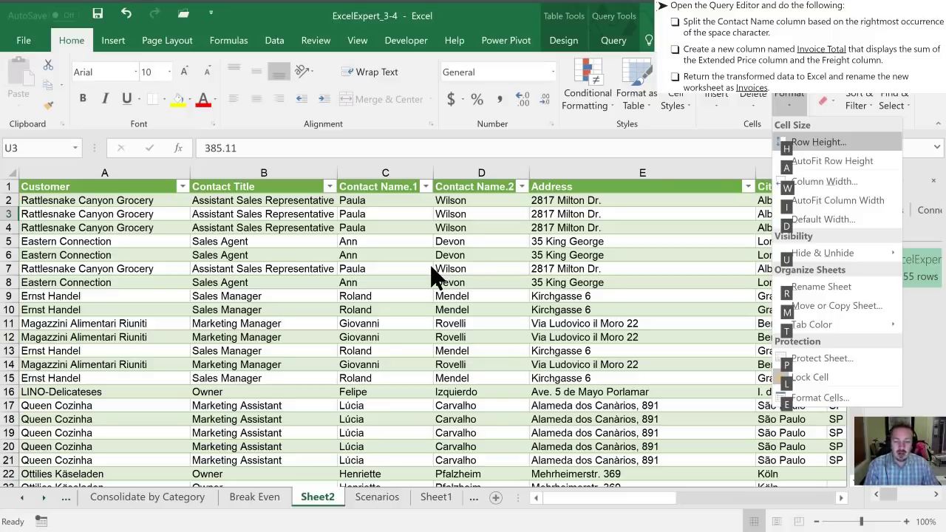
key(r)
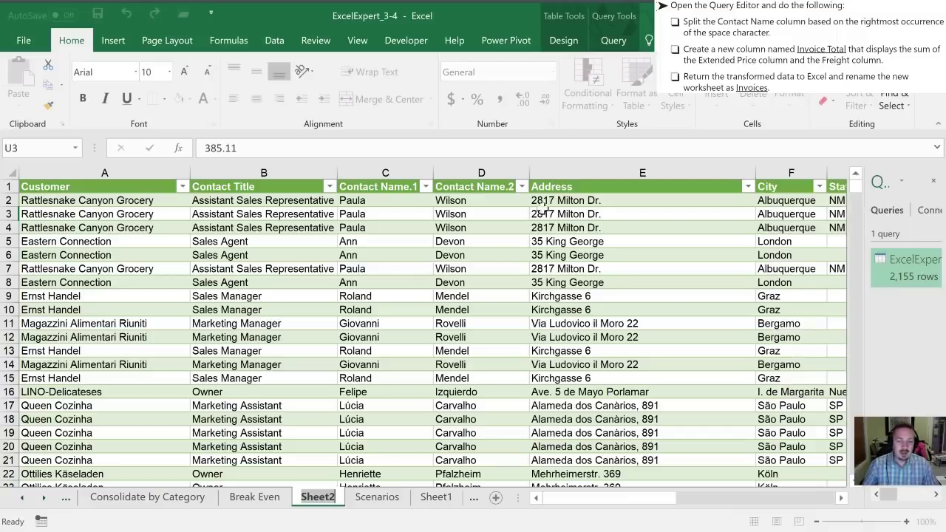
double_click(317, 496)
text(Invoice)
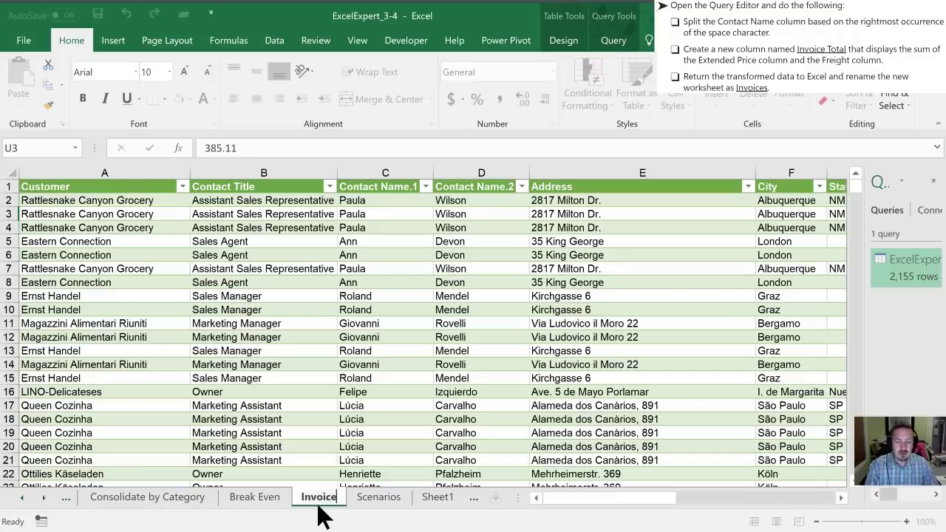
text(s)
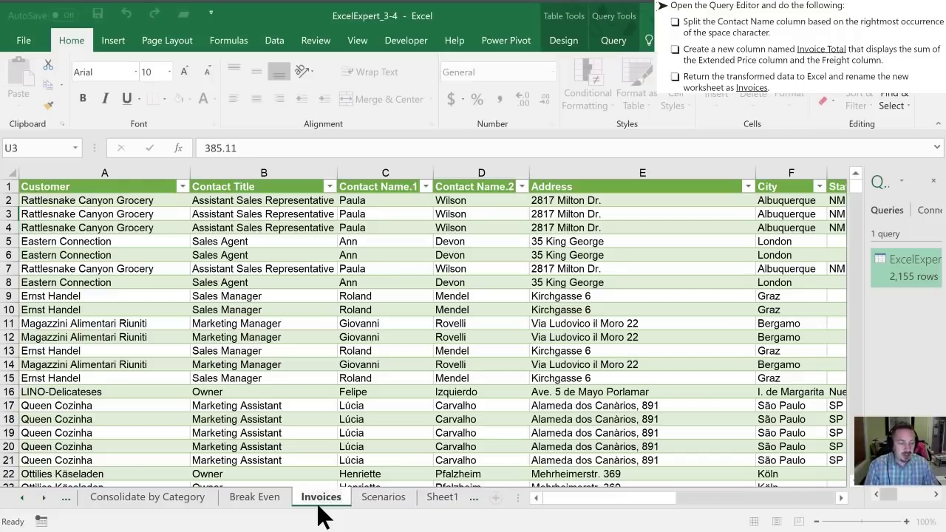
key(Return)
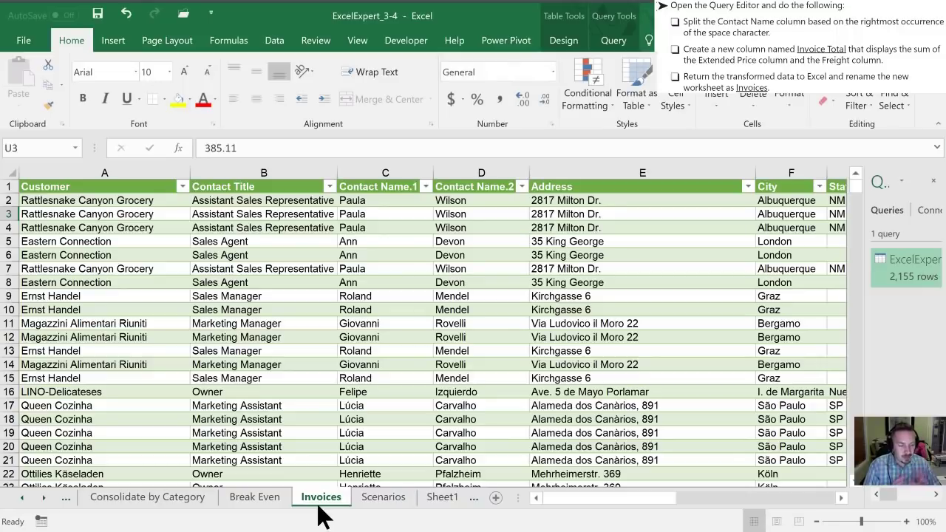